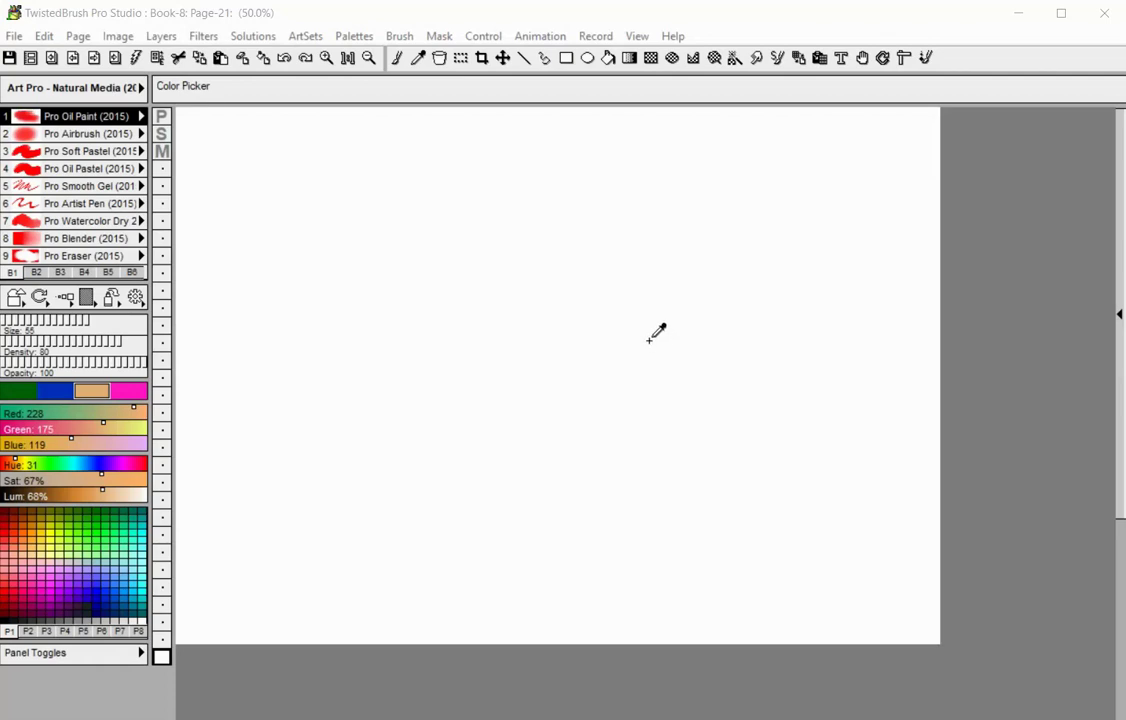
Step: Cover the page with a Grid Snap dot grid from Drawing Guides, spaced X2 434 and Y2 258
click(903, 58)
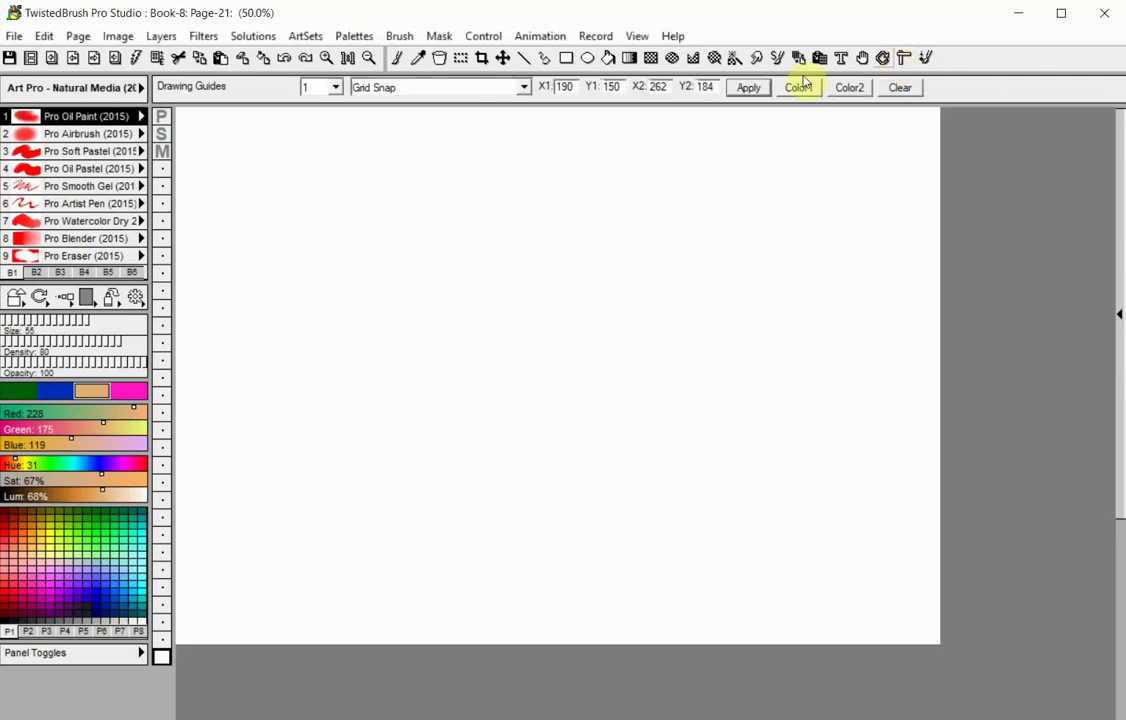
mouse_move(365, 213)
mouse_down()
mouse_move(383, 240)
mouse_move(380, 204)
mouse_move(383, 216)
mouse_up()
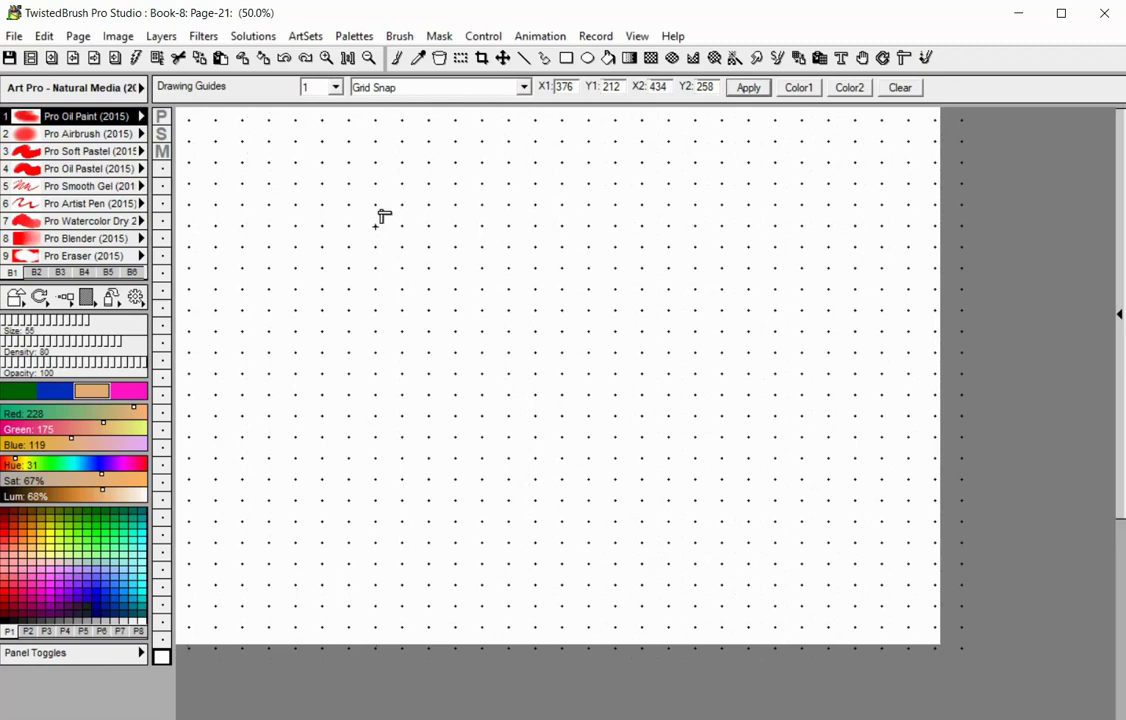
click(751, 92)
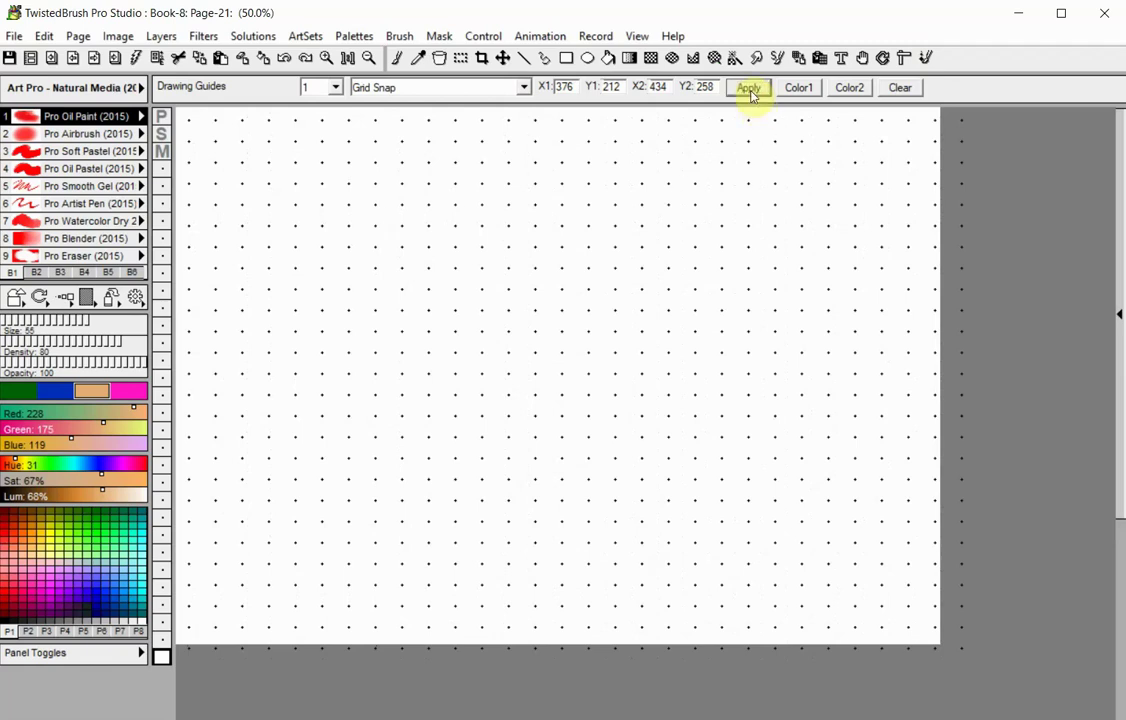
Step: Draw a solid orange rectangle of about 638 × 874 at 52% Lum, snapped to the grid
click(567, 59)
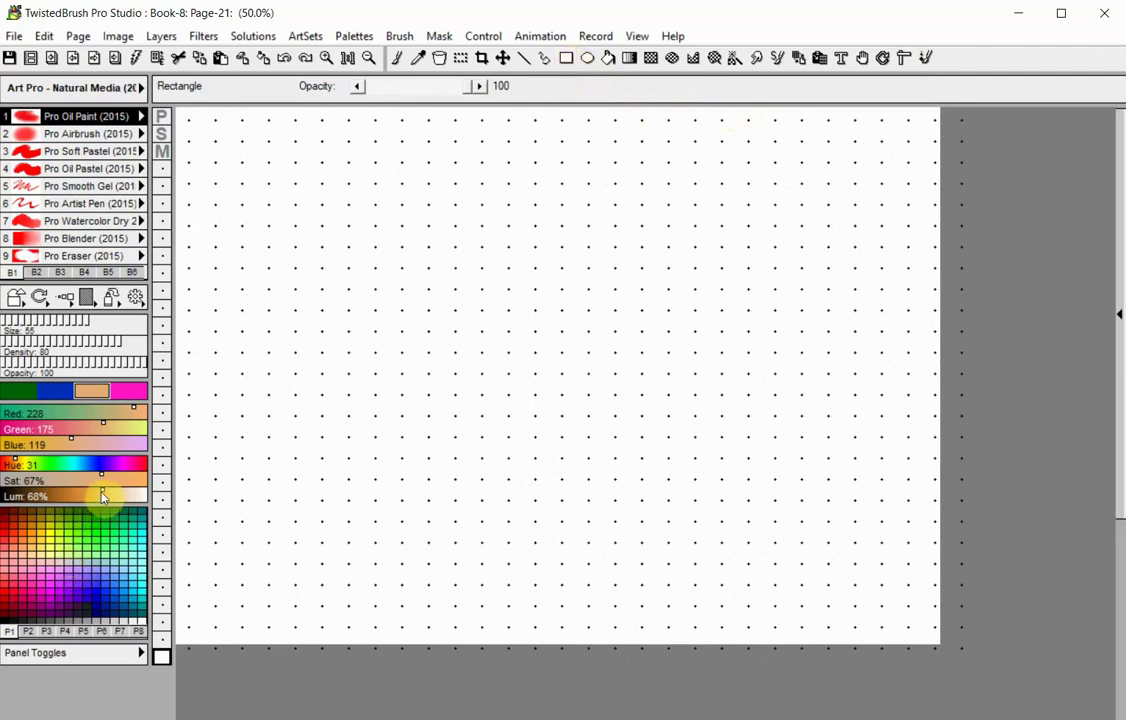
click(87, 495)
drag(85, 495, 80, 495)
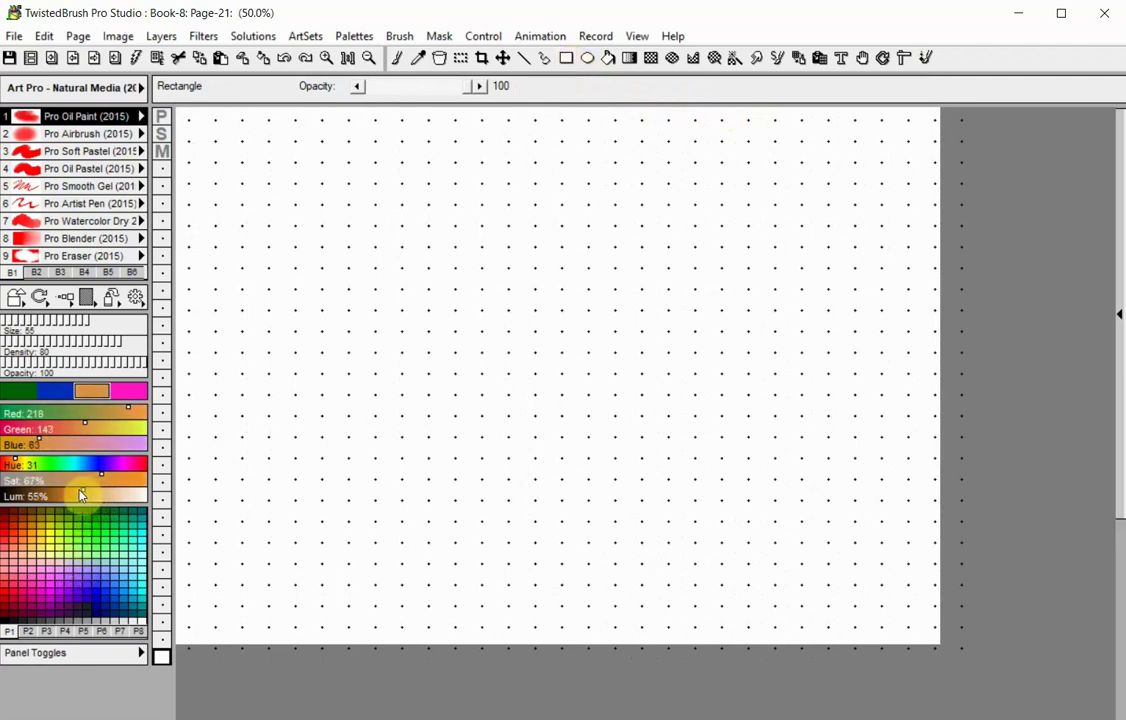
click(163, 649)
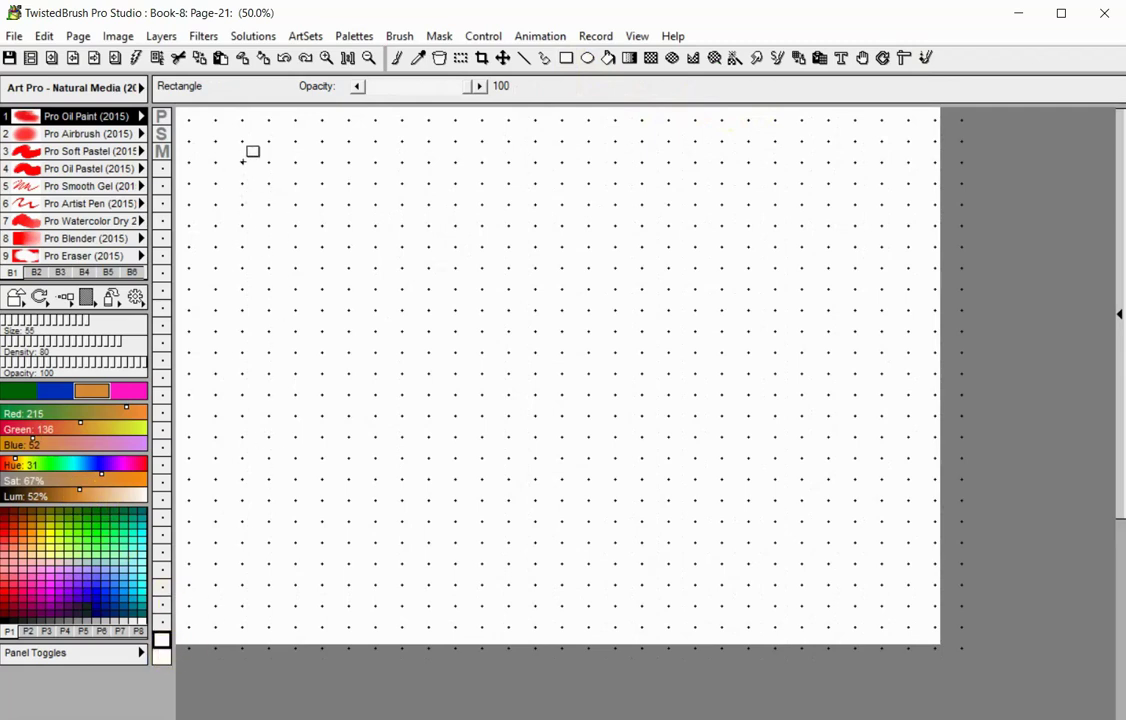
drag(242, 161, 536, 565)
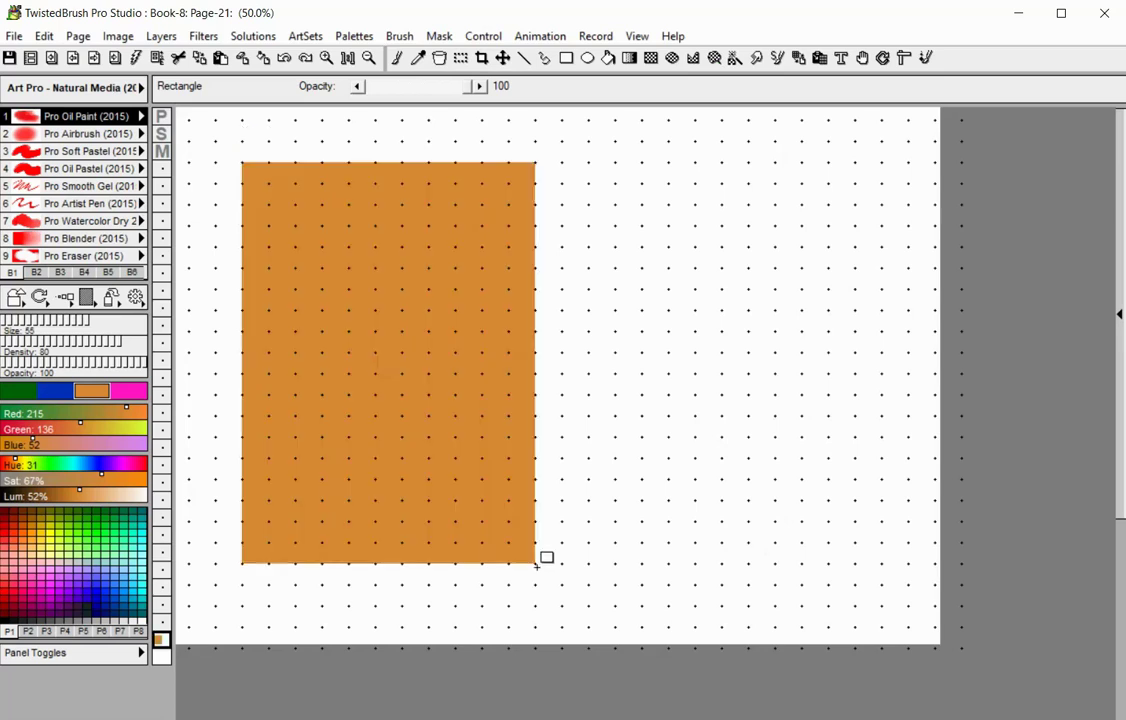
Step: Insert a new layer and bucket-fill the rectangle with lighter tan at 64% Lum (RGB 225, 166, 103)
right_click(161, 643)
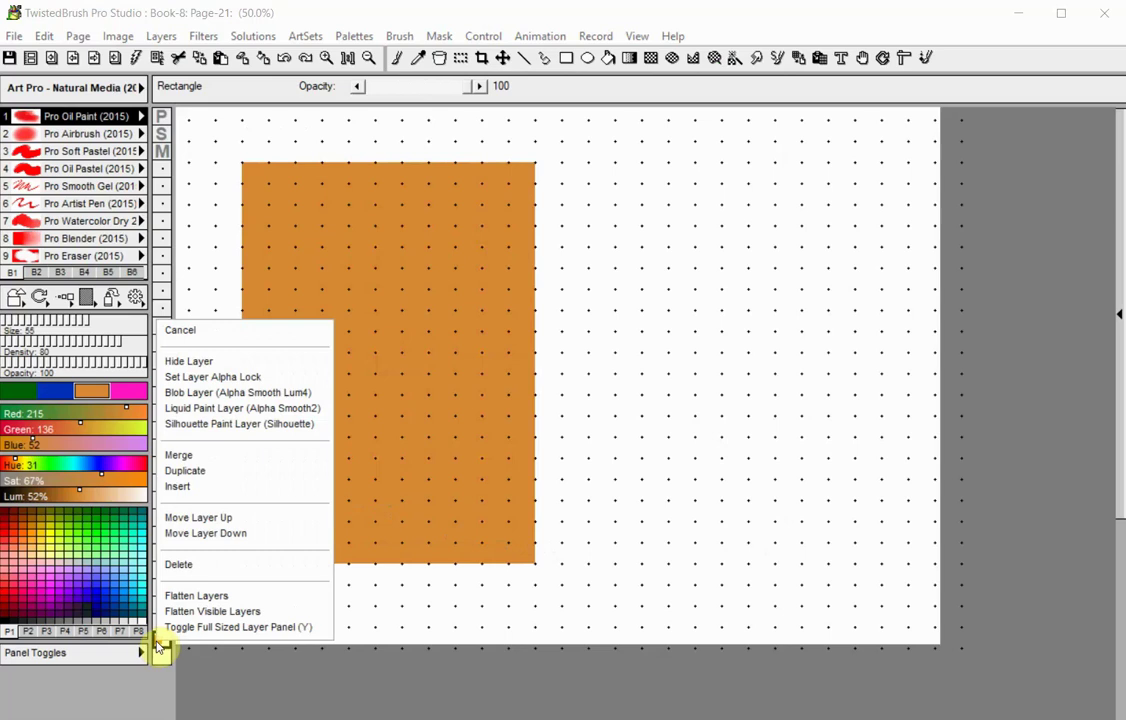
click(185, 487)
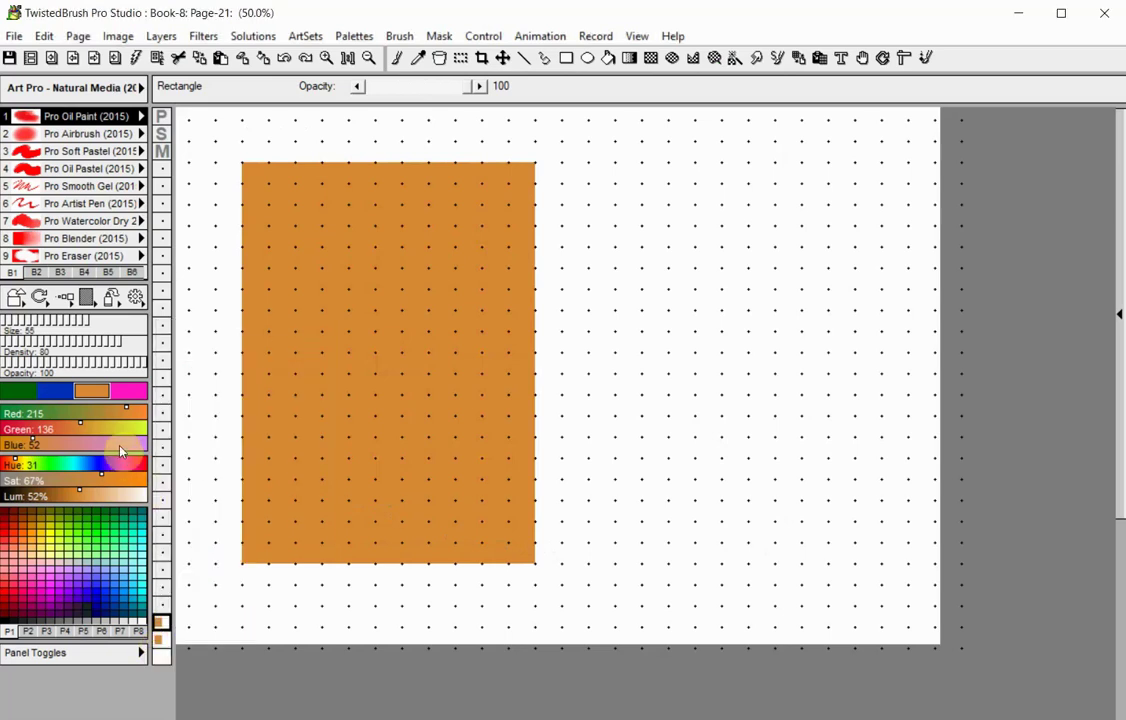
click(608, 58)
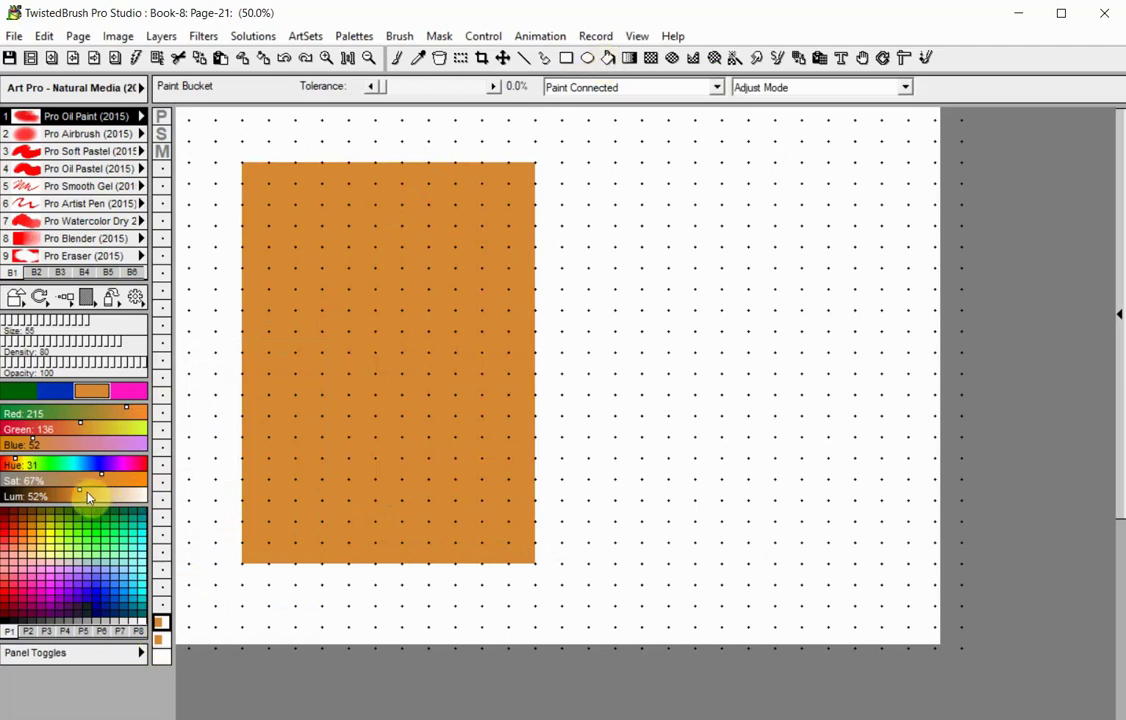
drag(78, 495, 96, 497)
click(345, 430)
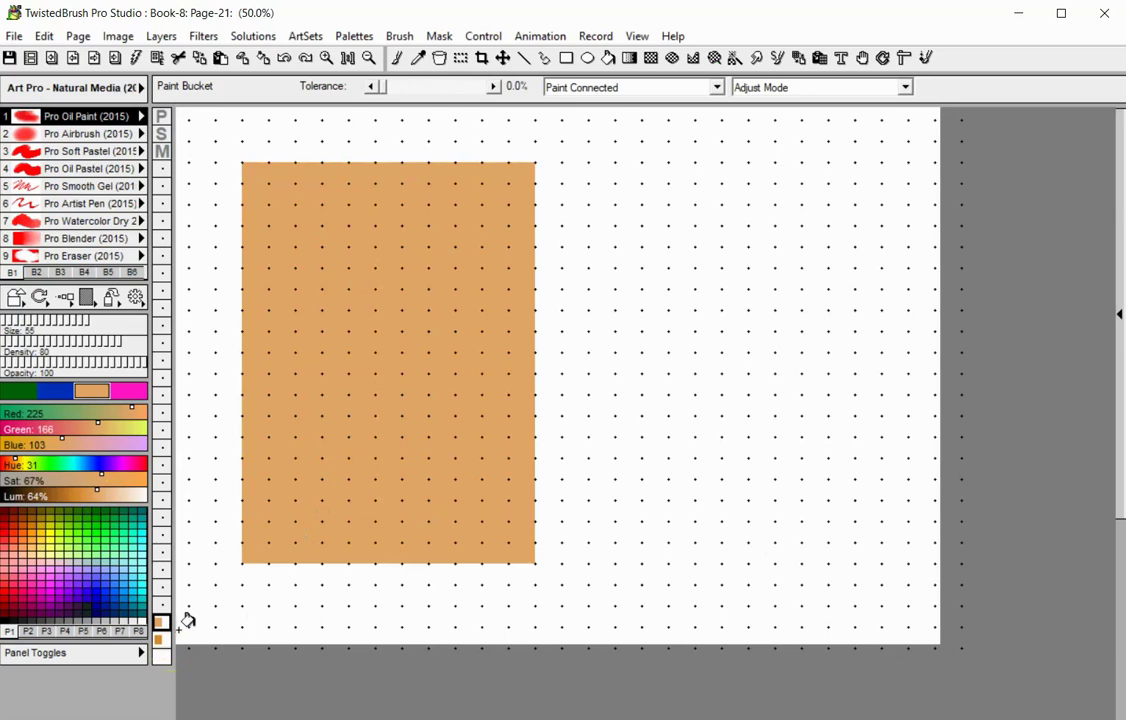
click(694, 57)
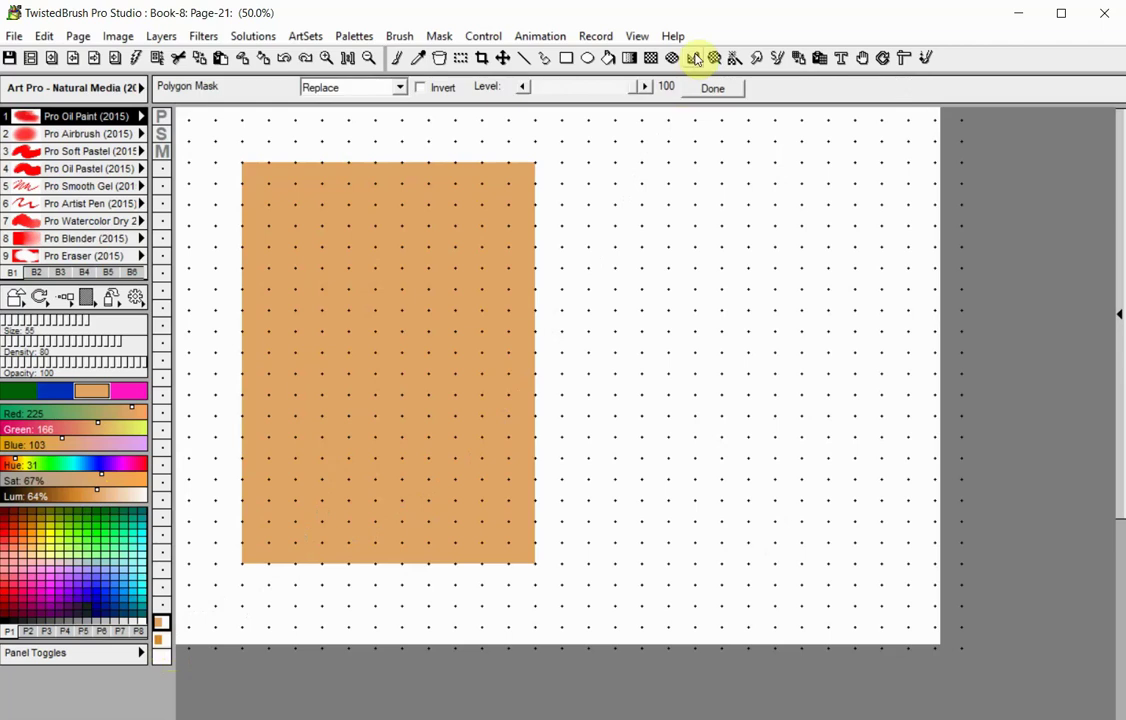
Step: Polygon-mask a triangle at the rectangle's top-right corner, then invert the mask to leave only that triangle editable
click(535, 201)
click(485, 163)
click(533, 162)
click(702, 93)
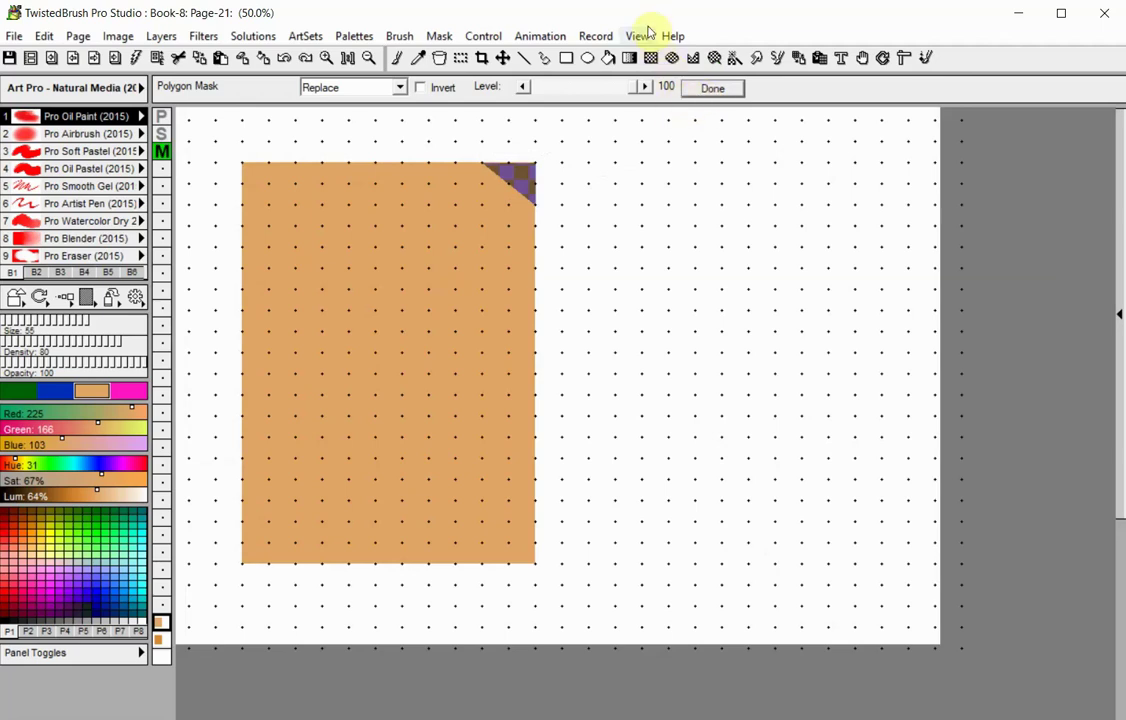
click(437, 34)
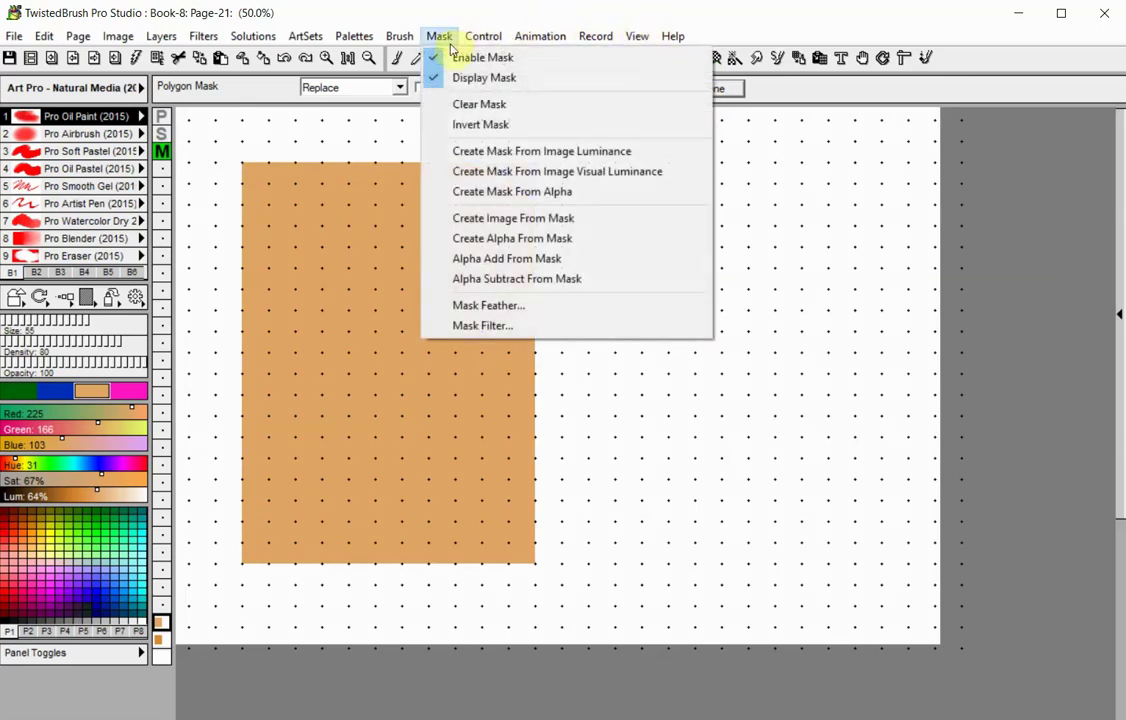
click(460, 121)
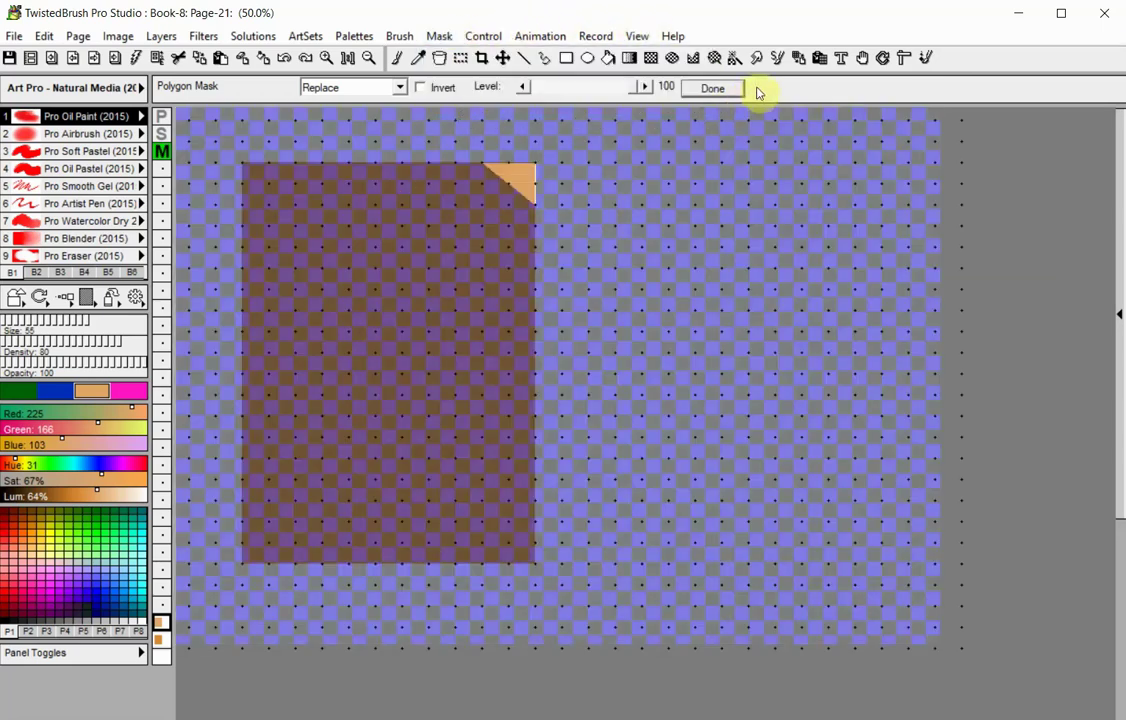
Step: Clear the tan from the corner triangle to reveal darker orange, then clear the mask
click(798, 57)
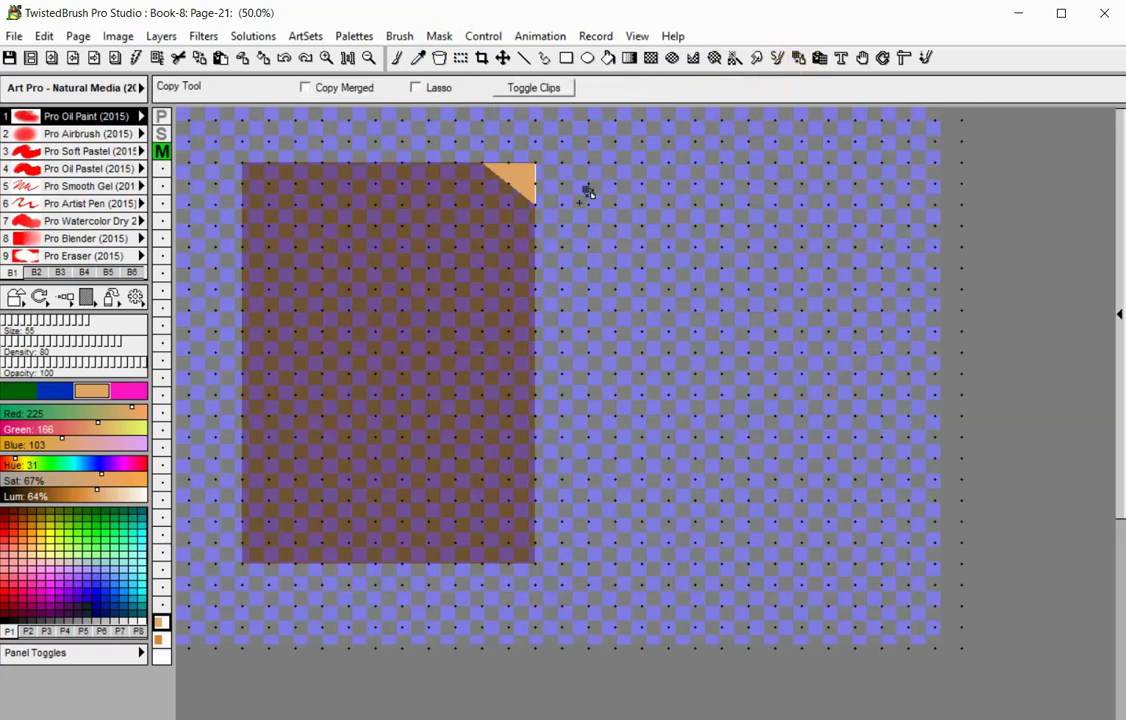
mouse_move(538, 160)
mouse_down()
mouse_move(513, 192)
mouse_move(496, 194)
mouse_up()
click(246, 57)
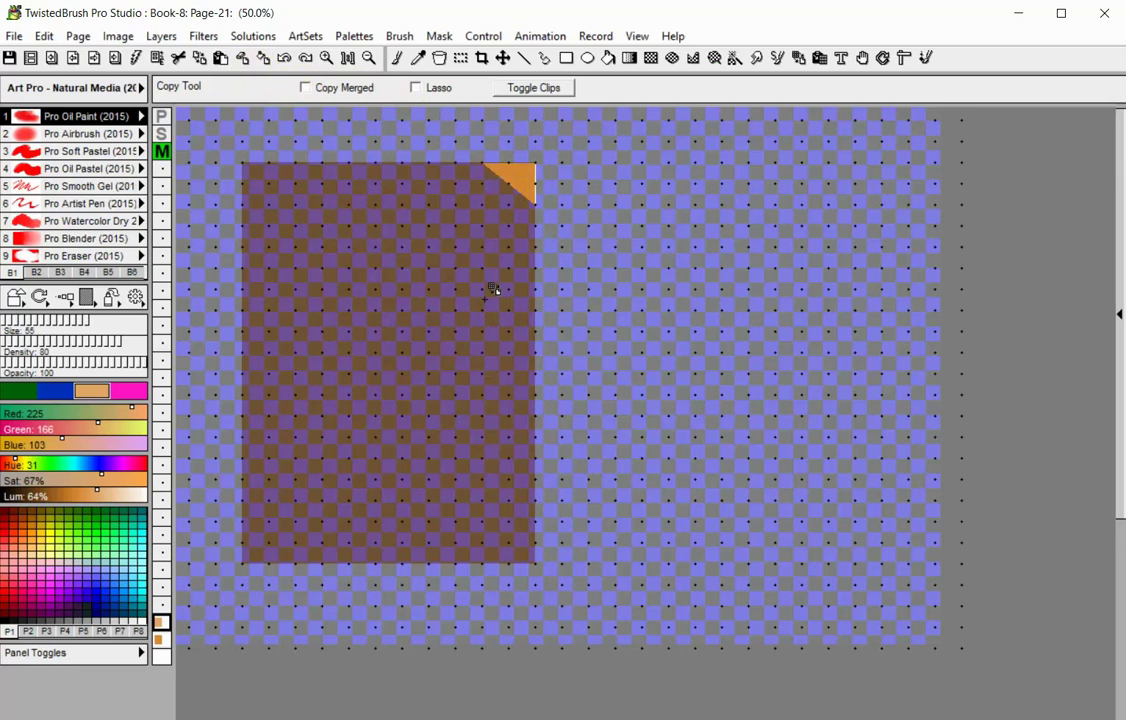
click(439, 36)
click(462, 104)
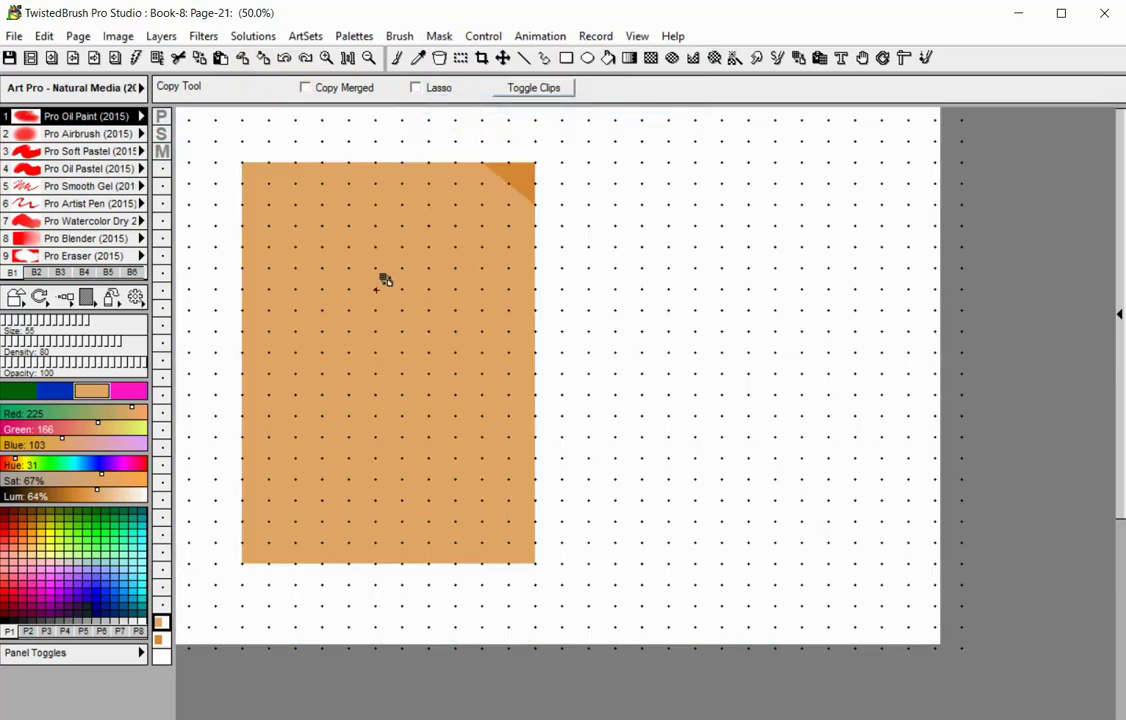
Step: Stamp the stored corner-triangle clip, rotated 180°, onto the top-right corner of the lower layer
click(163, 607)
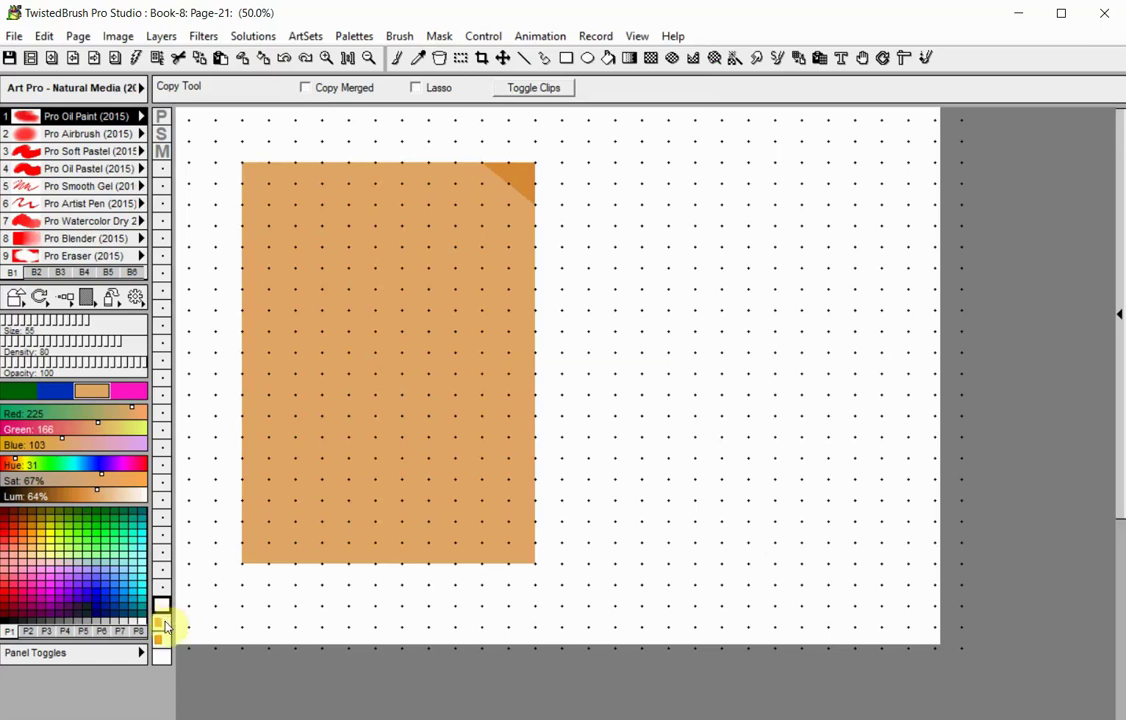
click(163, 624)
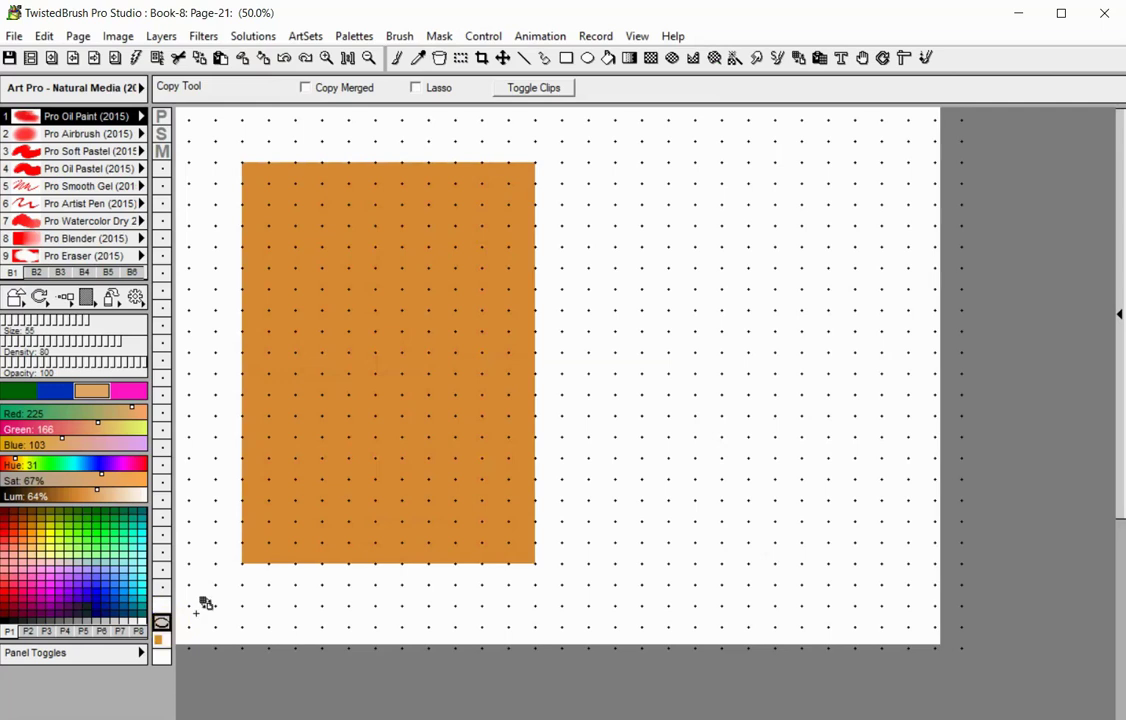
click(820, 60)
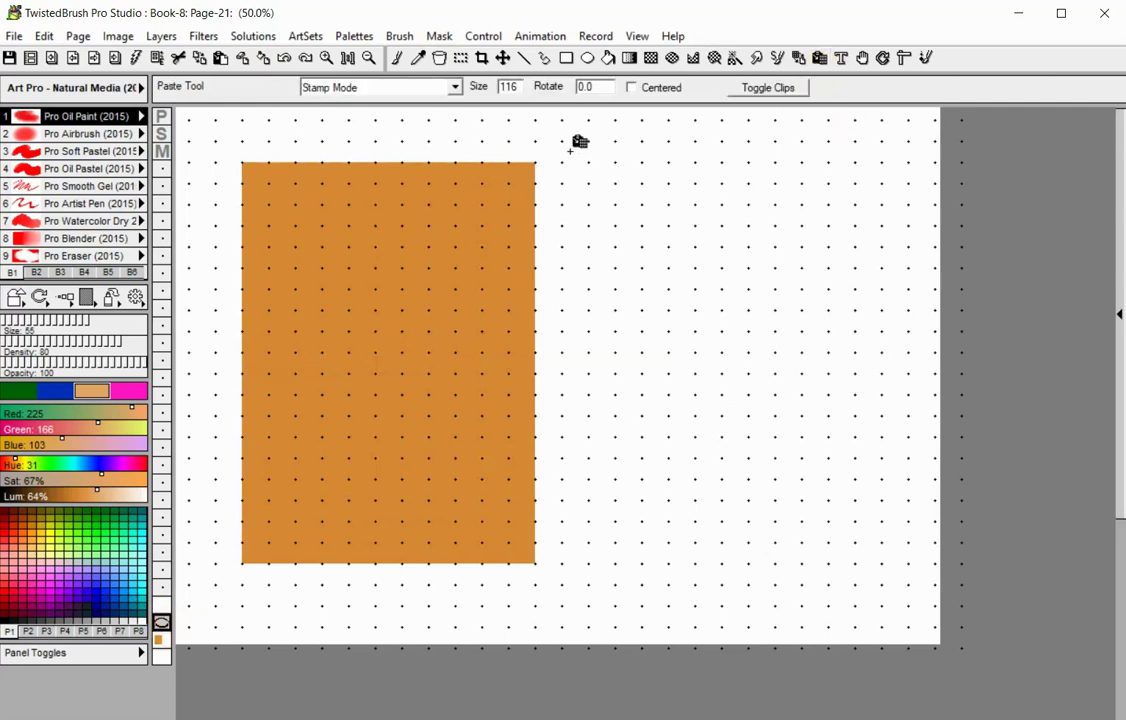
click(585, 87)
text(180.)
click(161, 619)
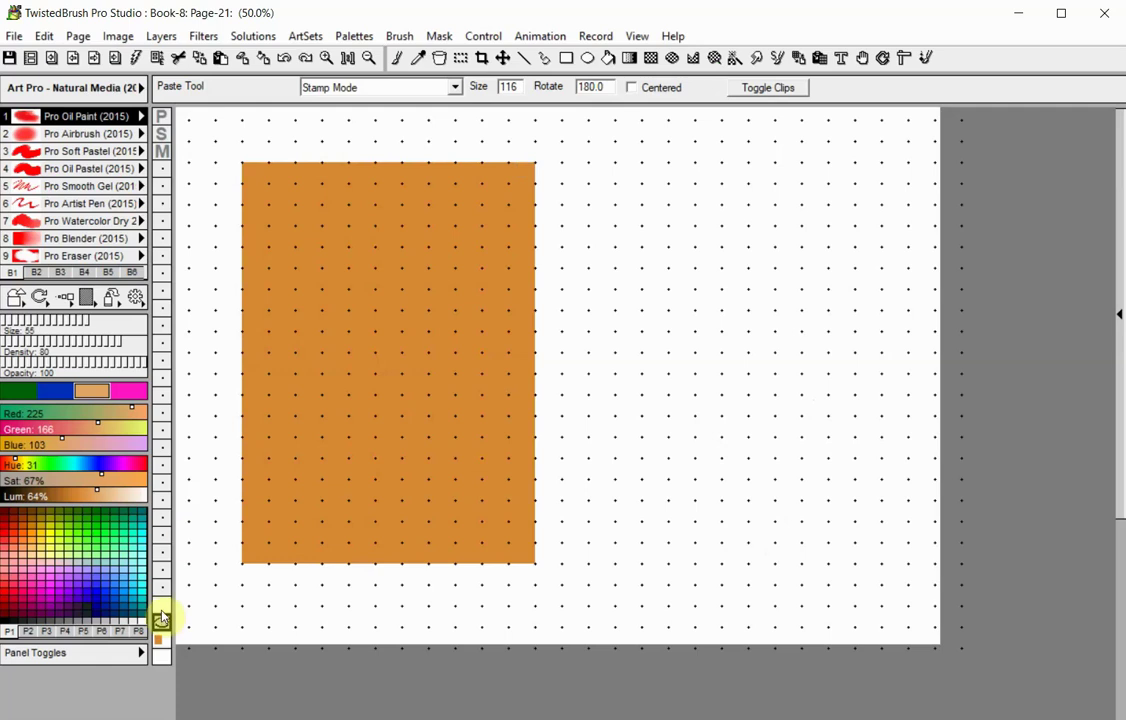
click(506, 193)
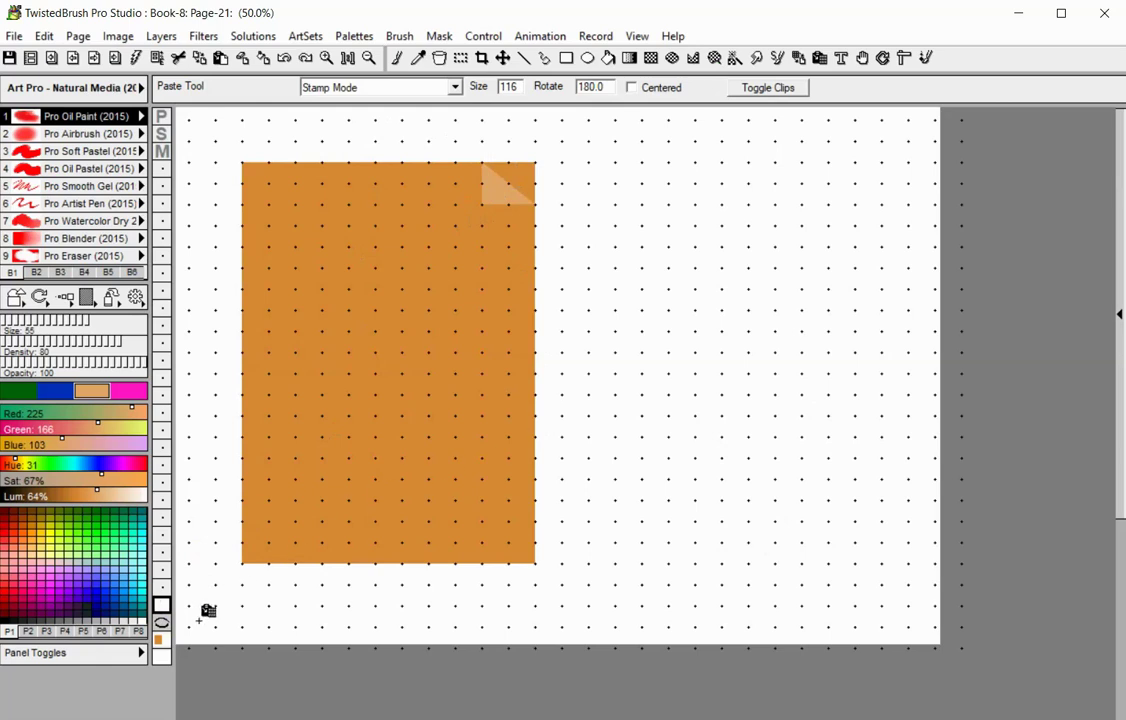
click(161, 626)
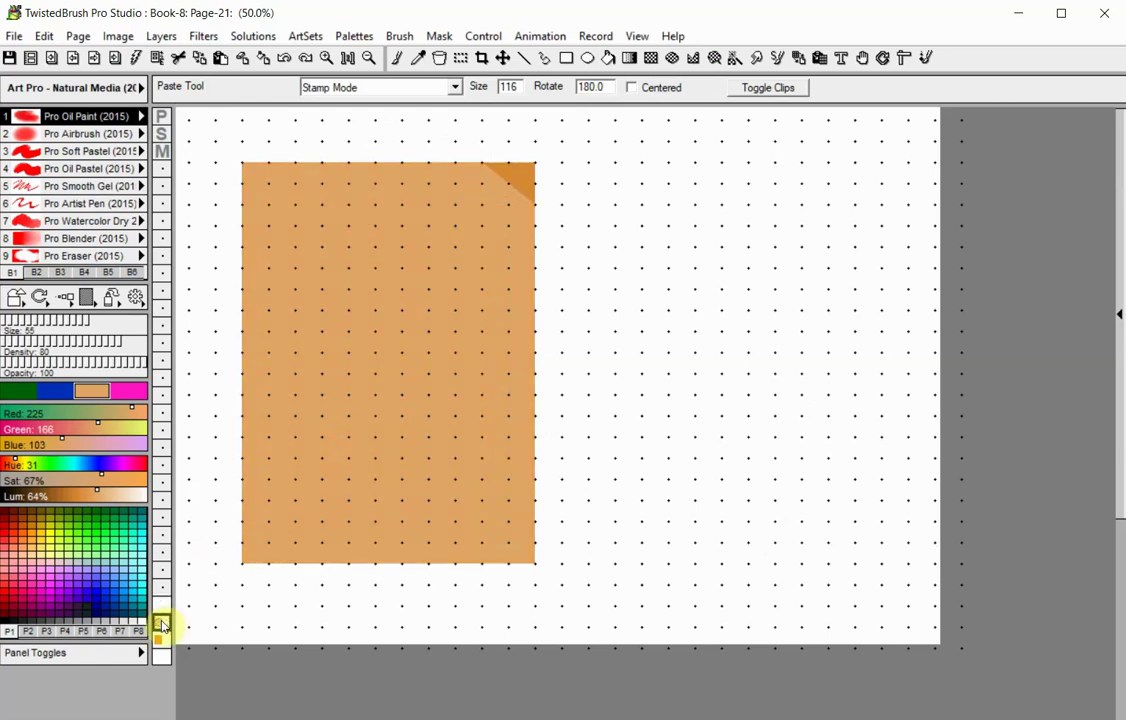
Step: Select an empty clip slot and bring up the Filters > Stylize > Drop Shadow settings
click(161, 606)
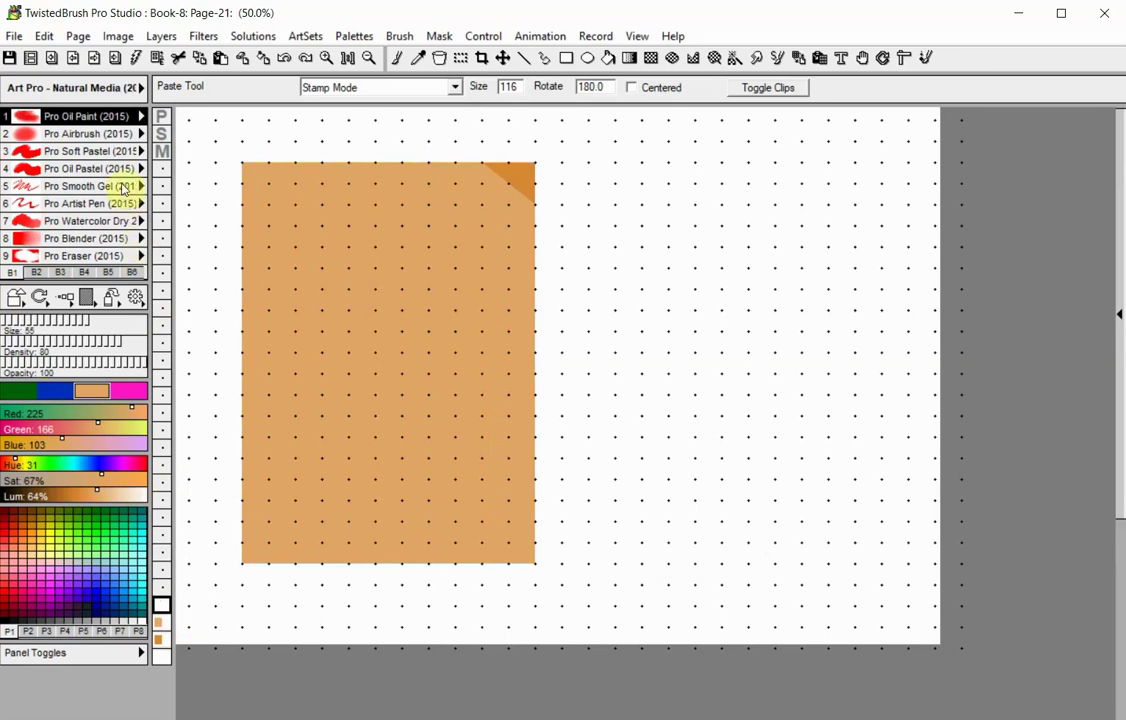
click(206, 38)
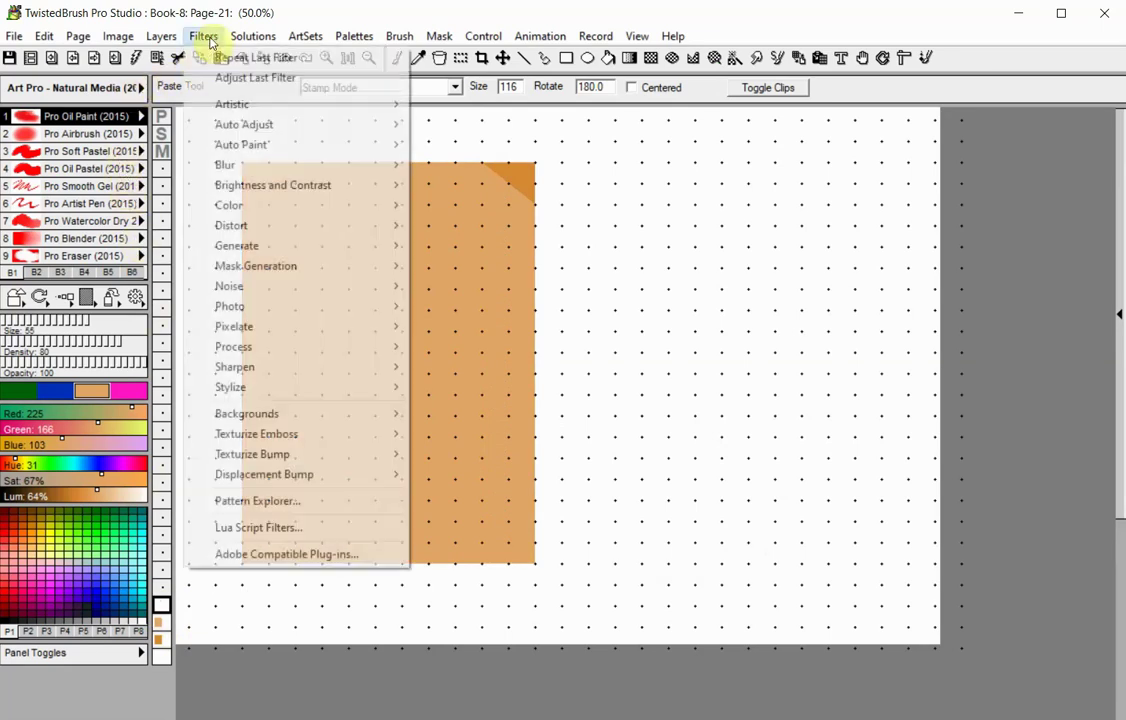
mouse_move(229, 391)
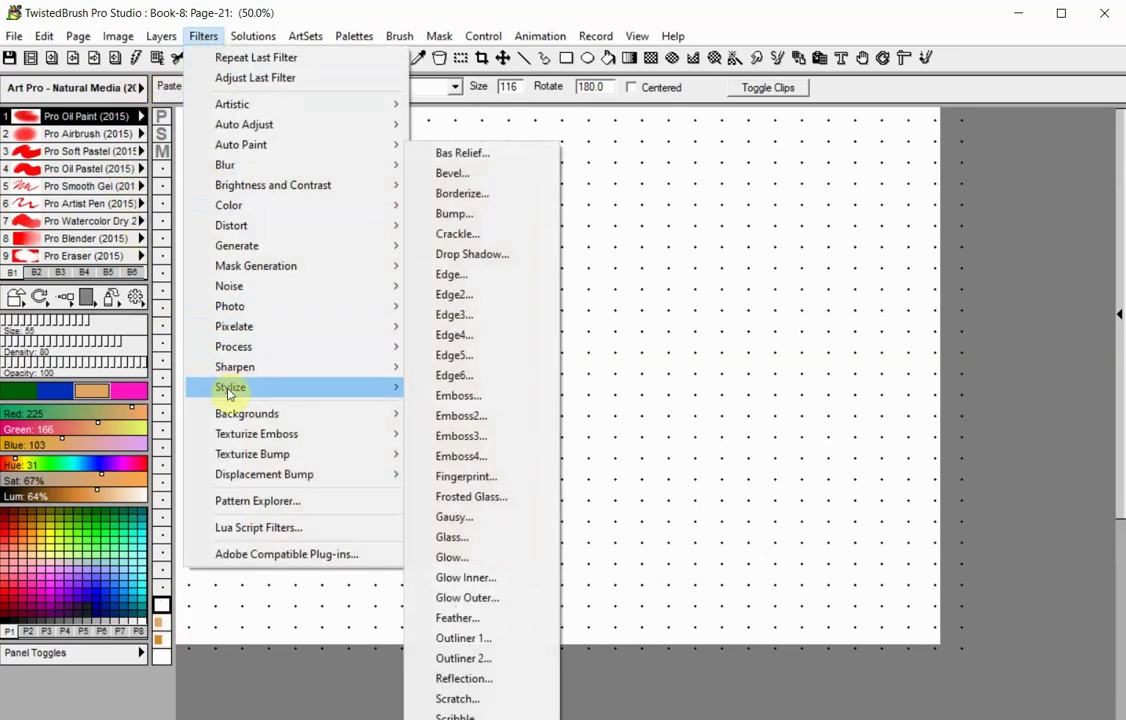
click(483, 255)
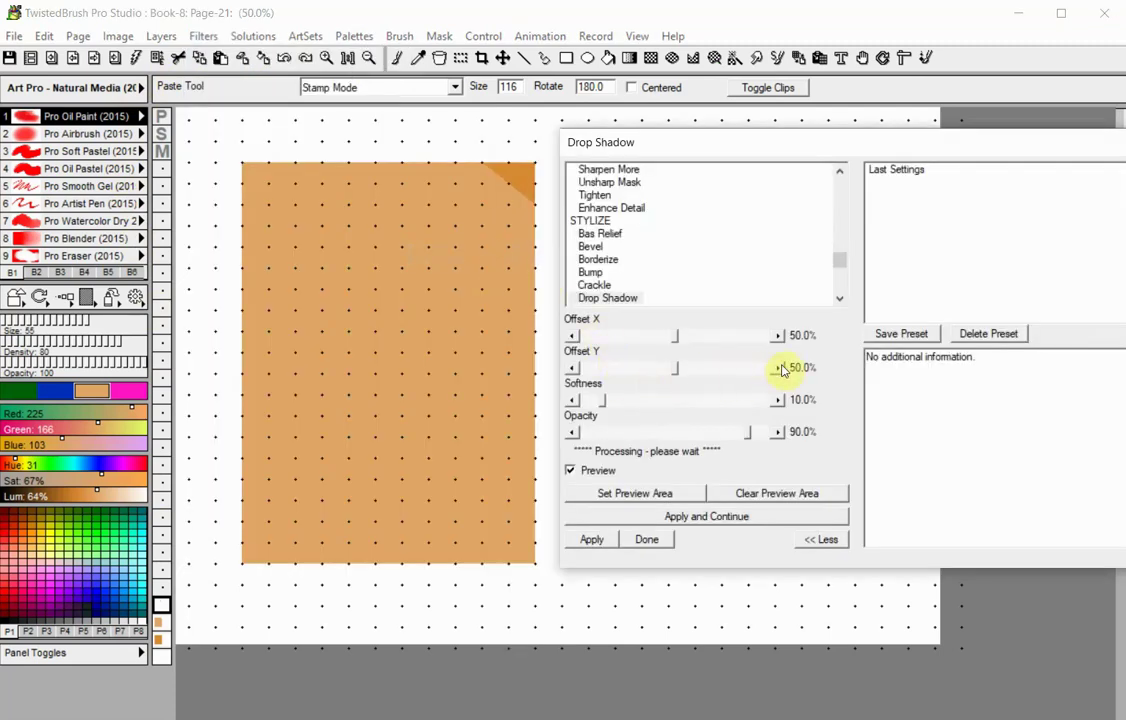
Step: Raise the drop shadow's Offset Y from 50% to 50.4%
click(778, 368)
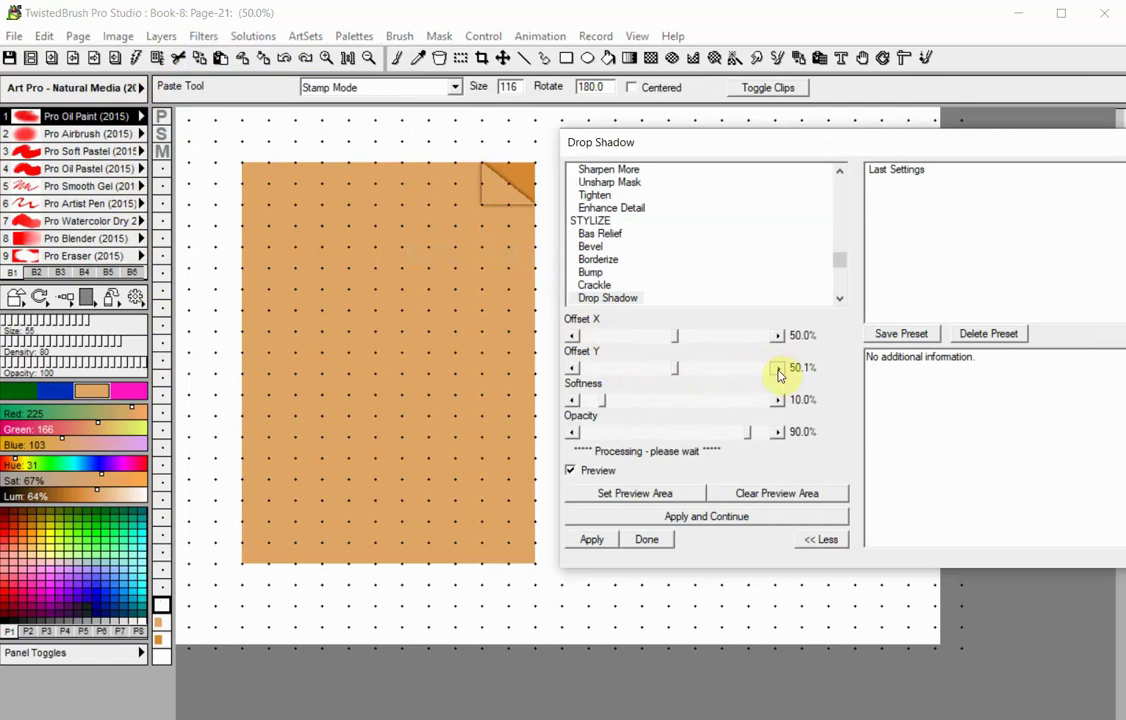
click(778, 368)
click(778, 369)
click(778, 369)
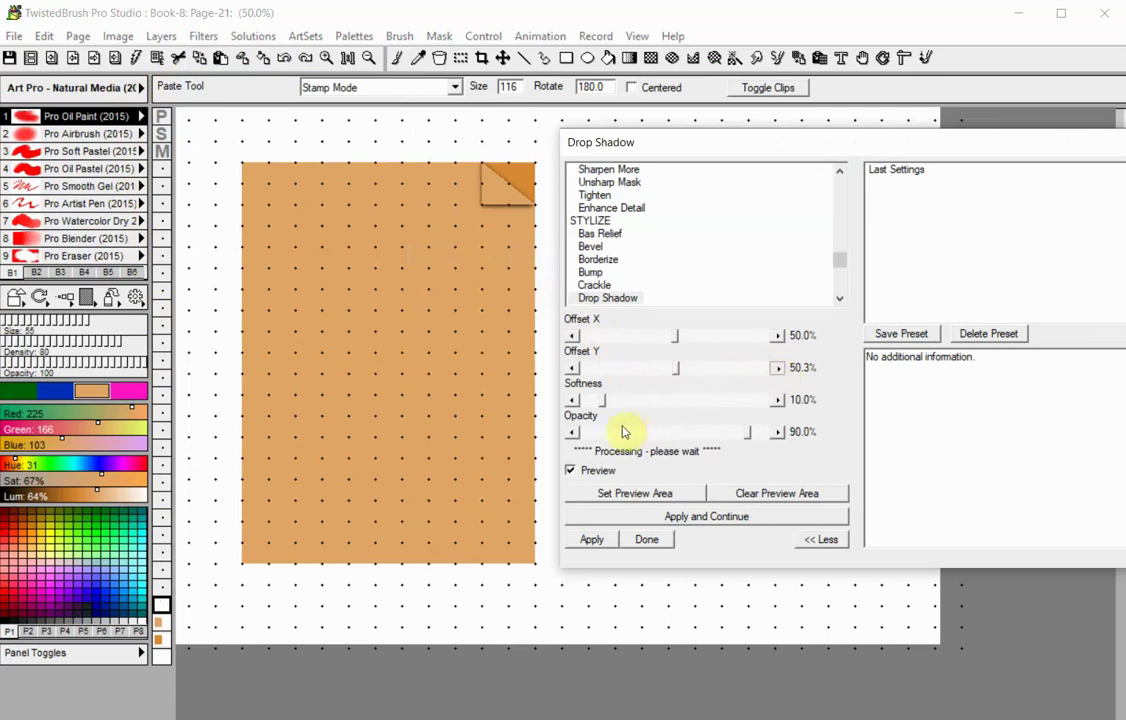
Step: Lower the shadow Softness from 10% to 3.8% and apply the drop shadow
click(573, 401)
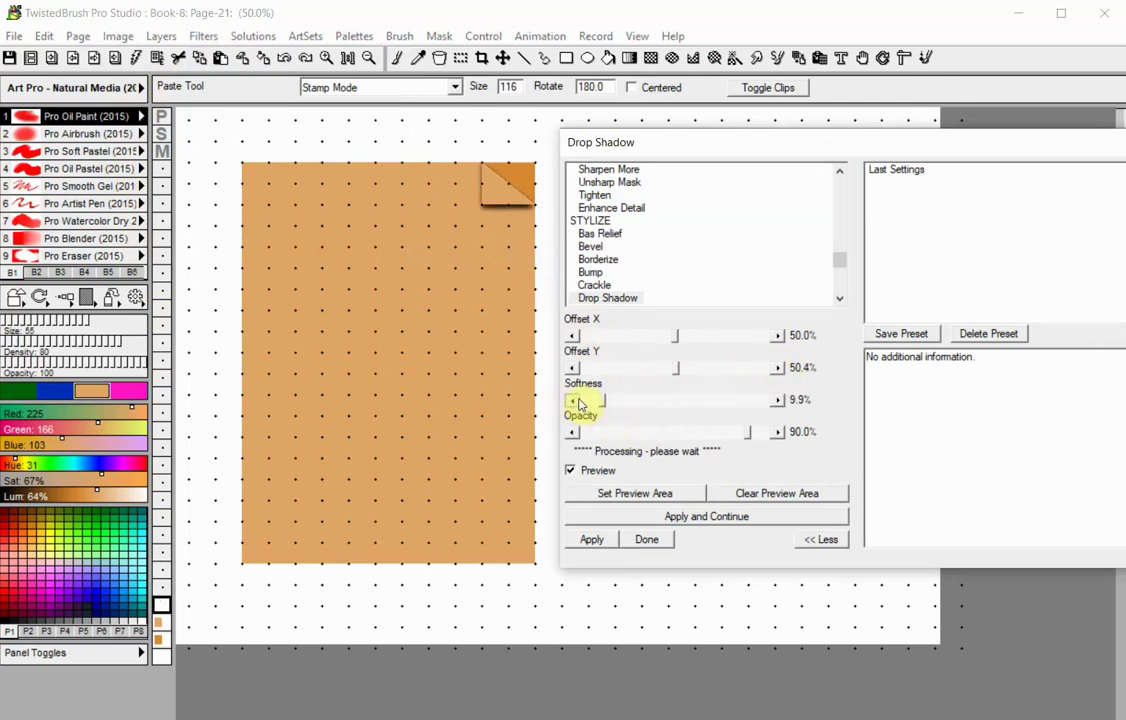
click(587, 402)
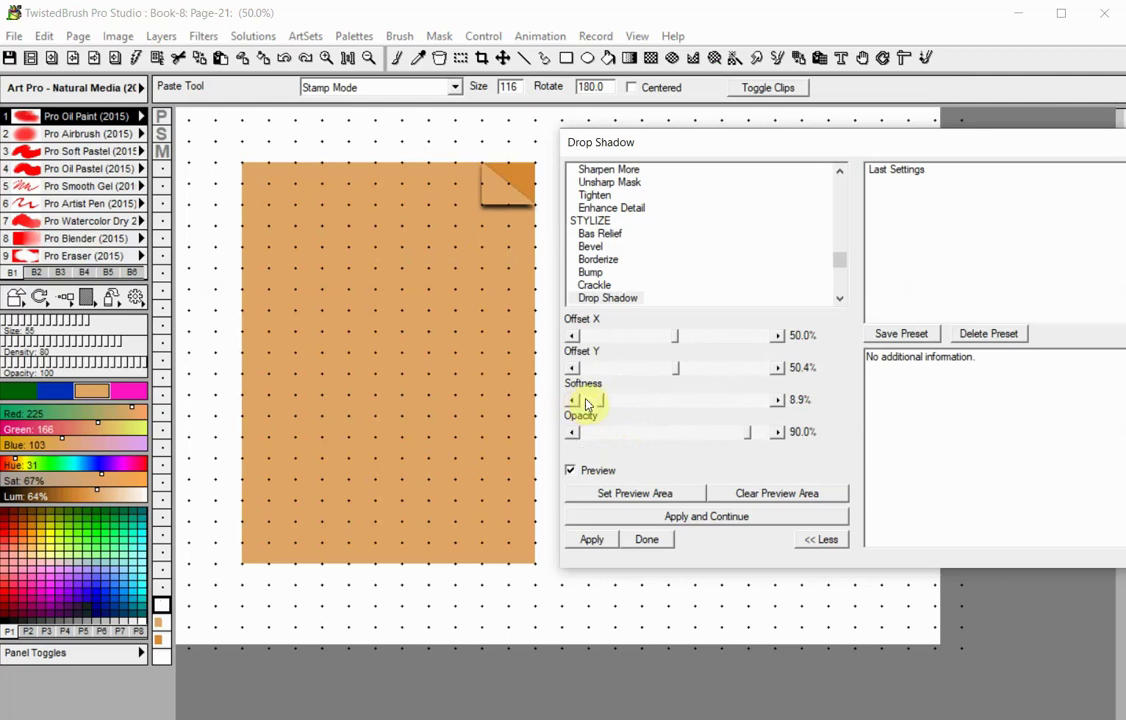
click(588, 404)
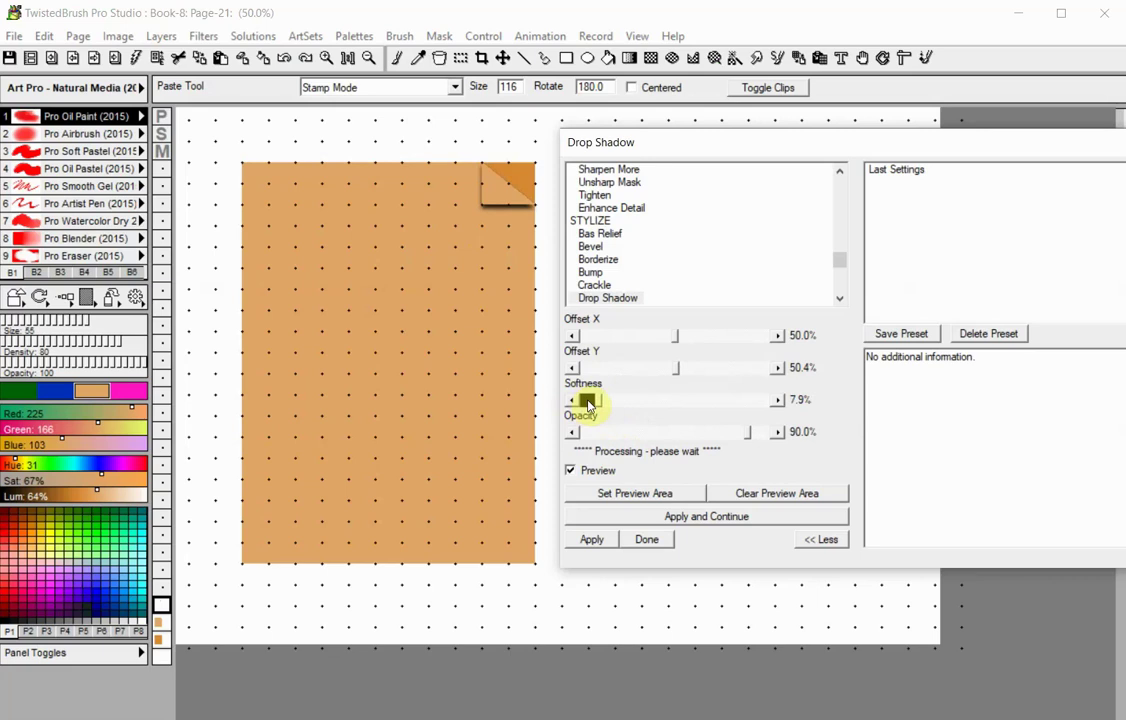
click(588, 404)
click(588, 404)
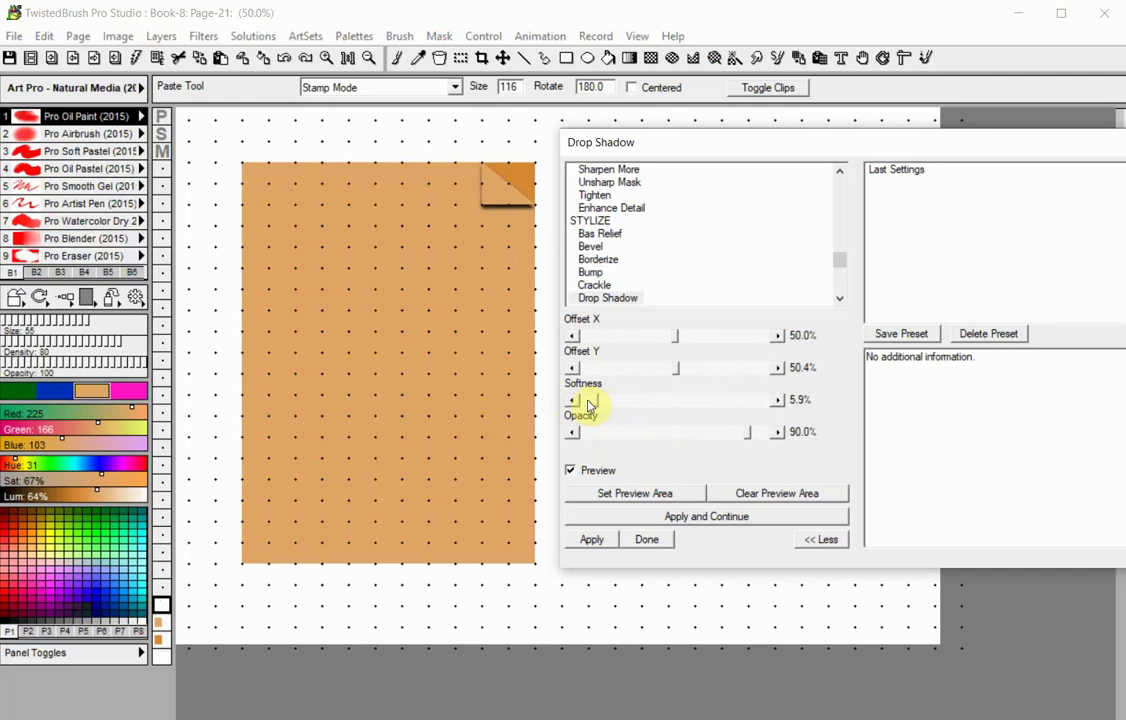
click(588, 404)
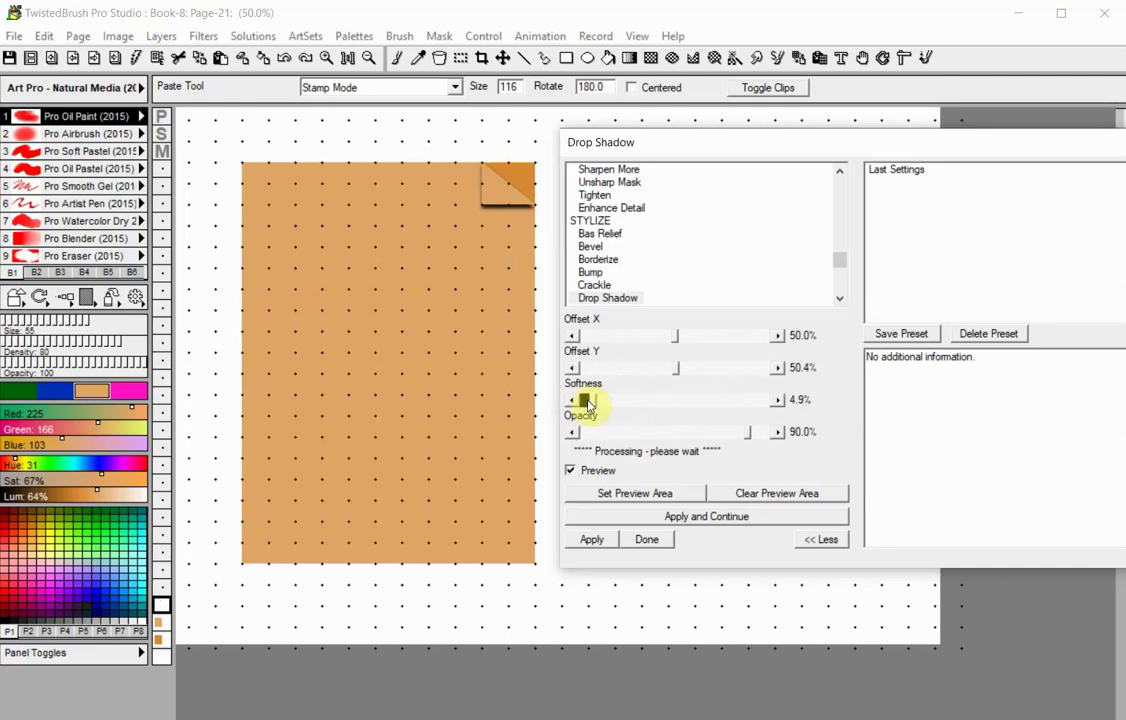
click(588, 404)
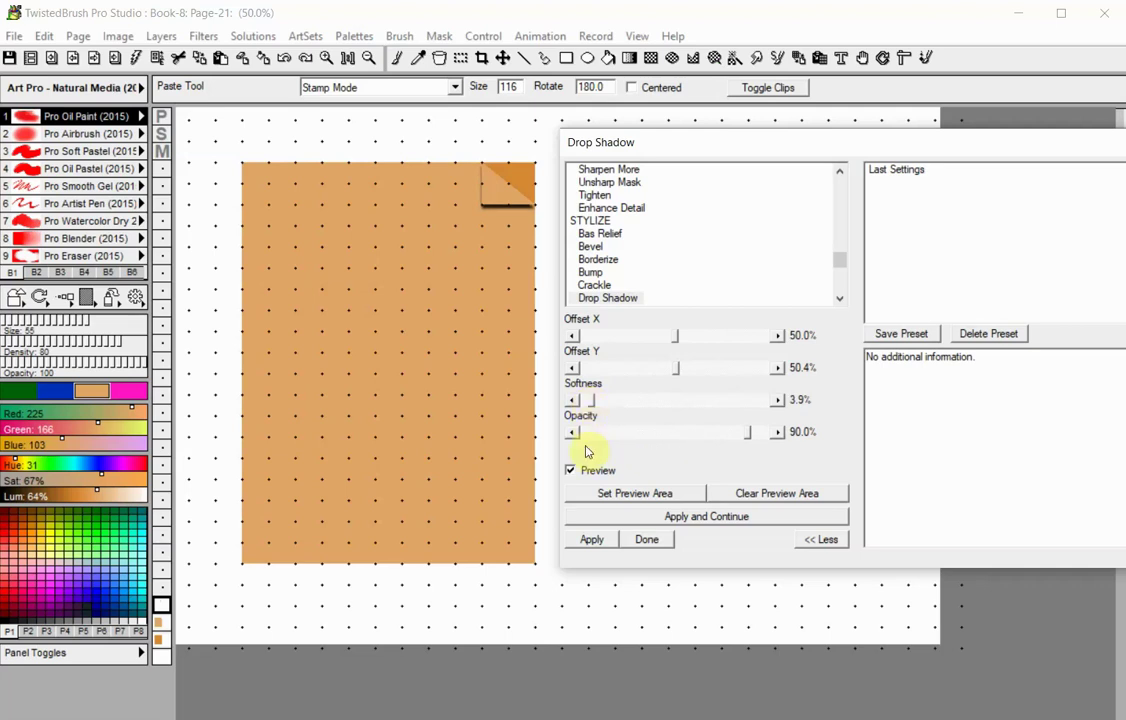
click(573, 400)
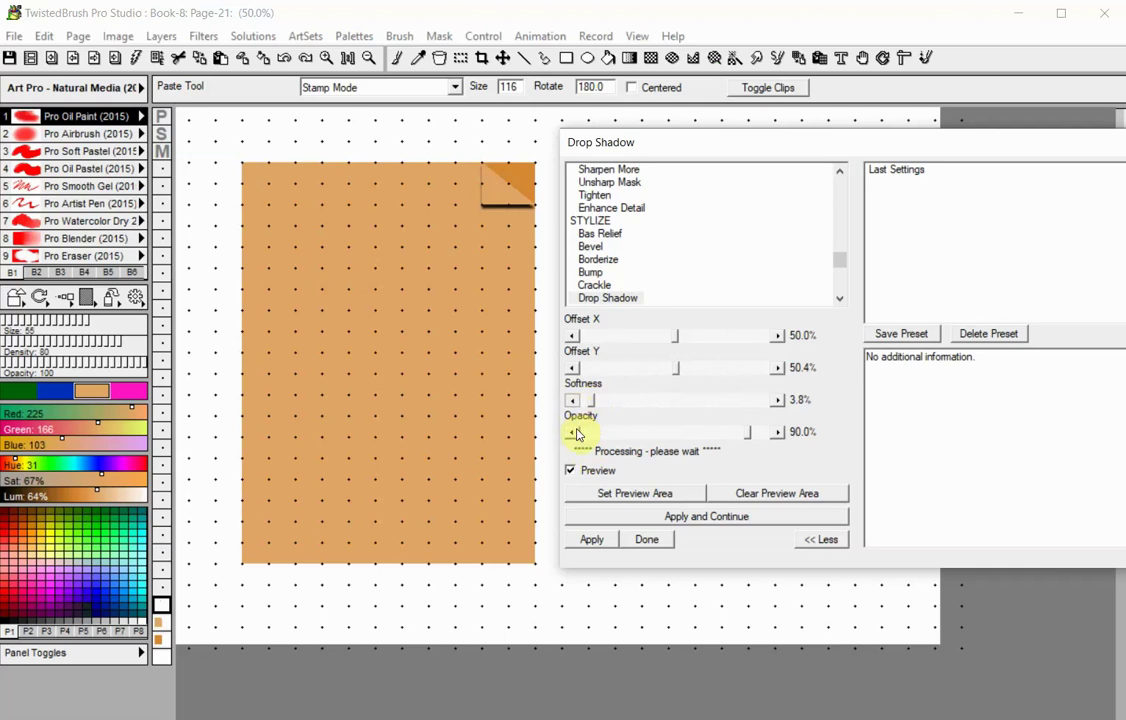
click(592, 541)
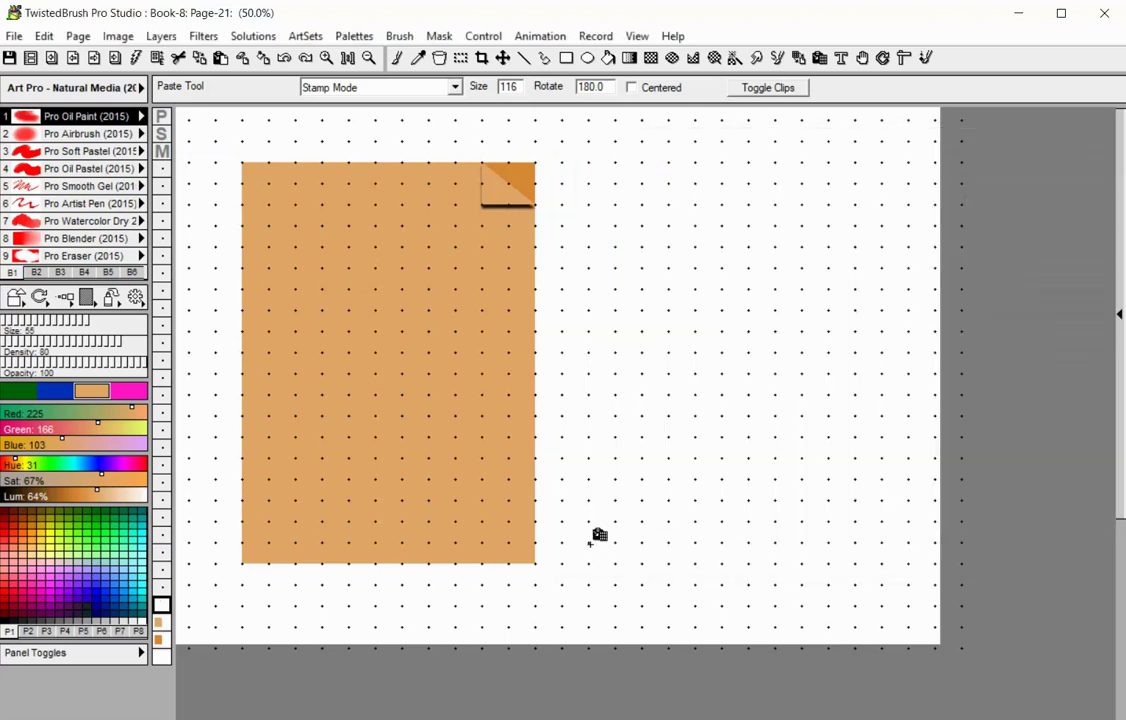